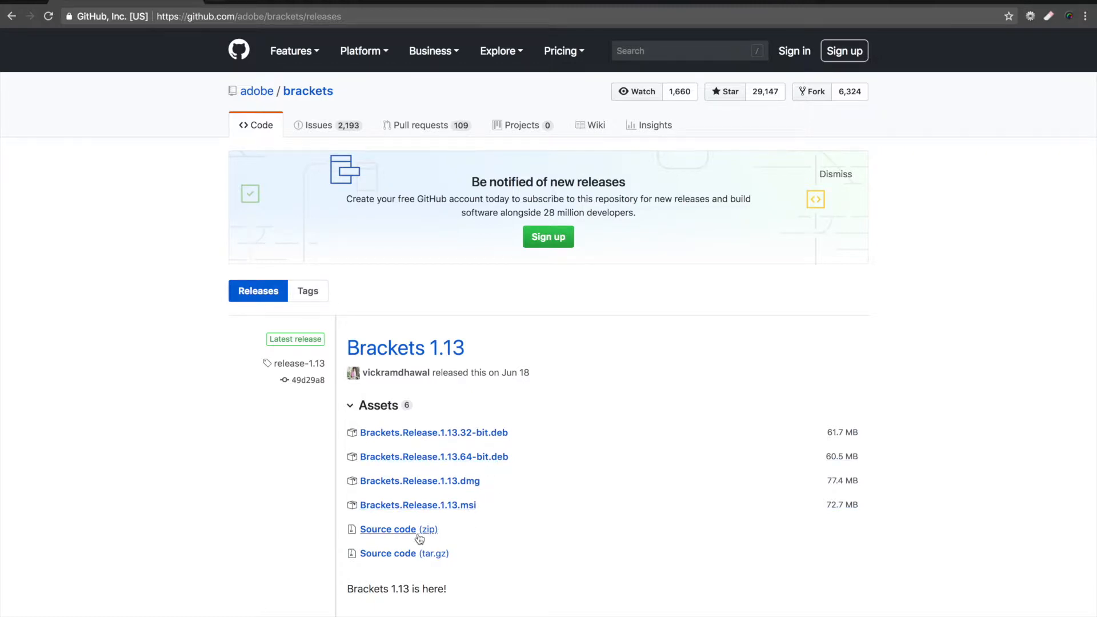
- Download the Brackets 1.13 .dmg release and drag Brackets.app into the Applications folder to install it
click(478, 486)
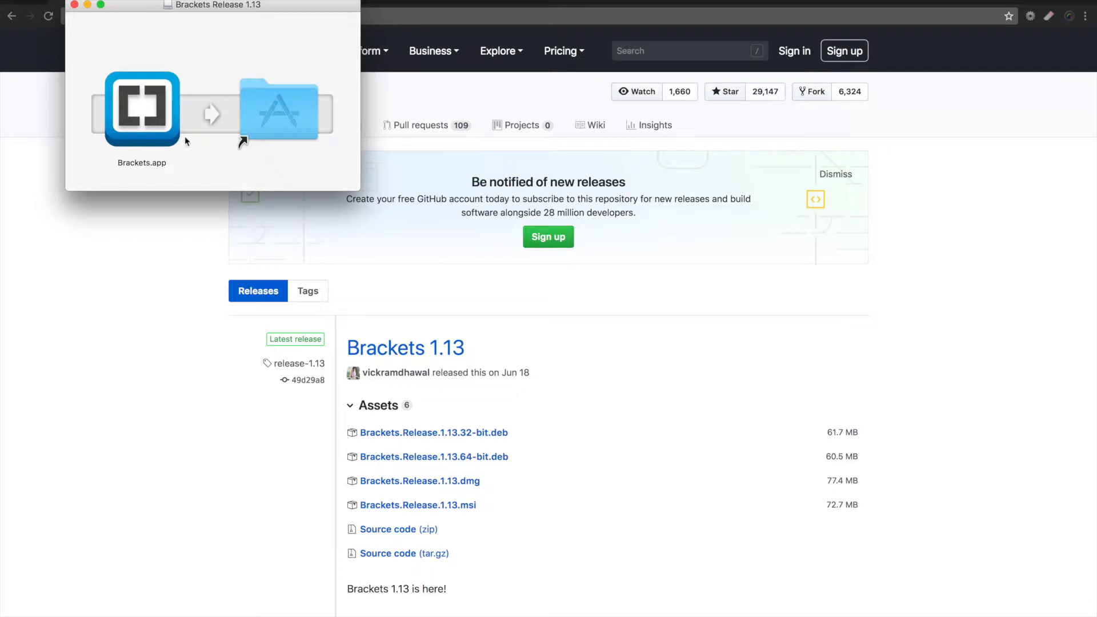
click(160, 117)
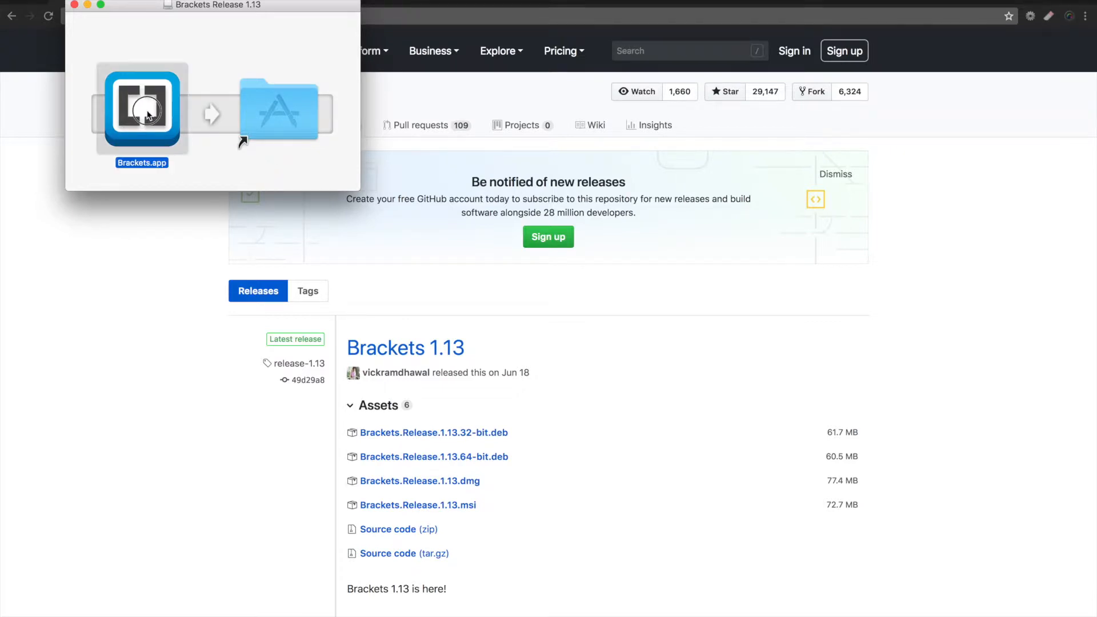
drag(167, 115, 295, 116)
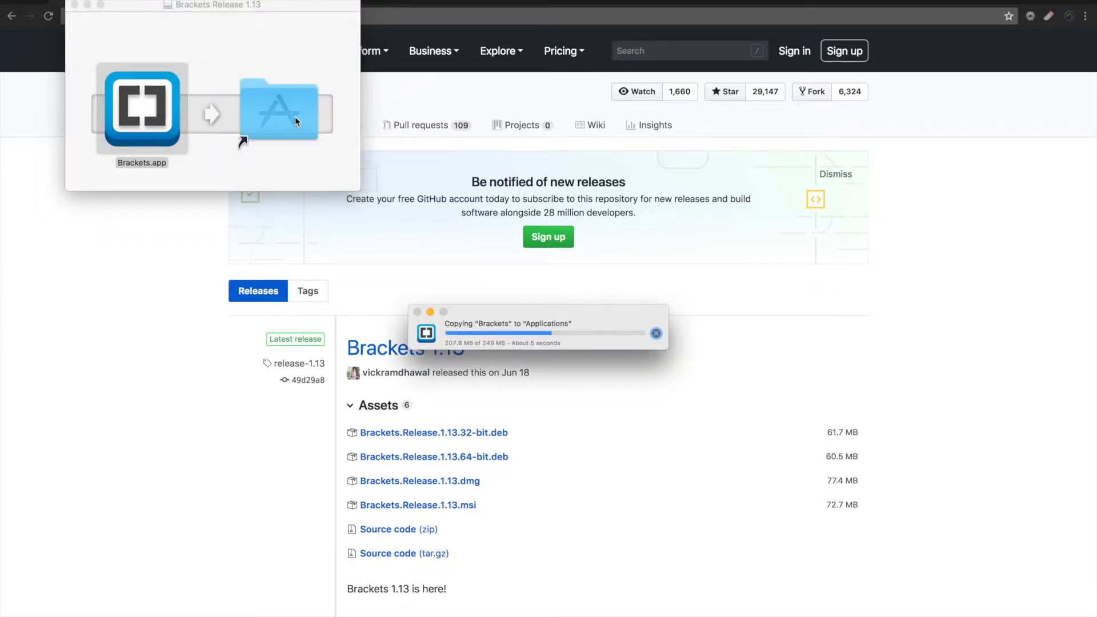
- Open the Applications folder and launch Brackets
double_click(295, 116)
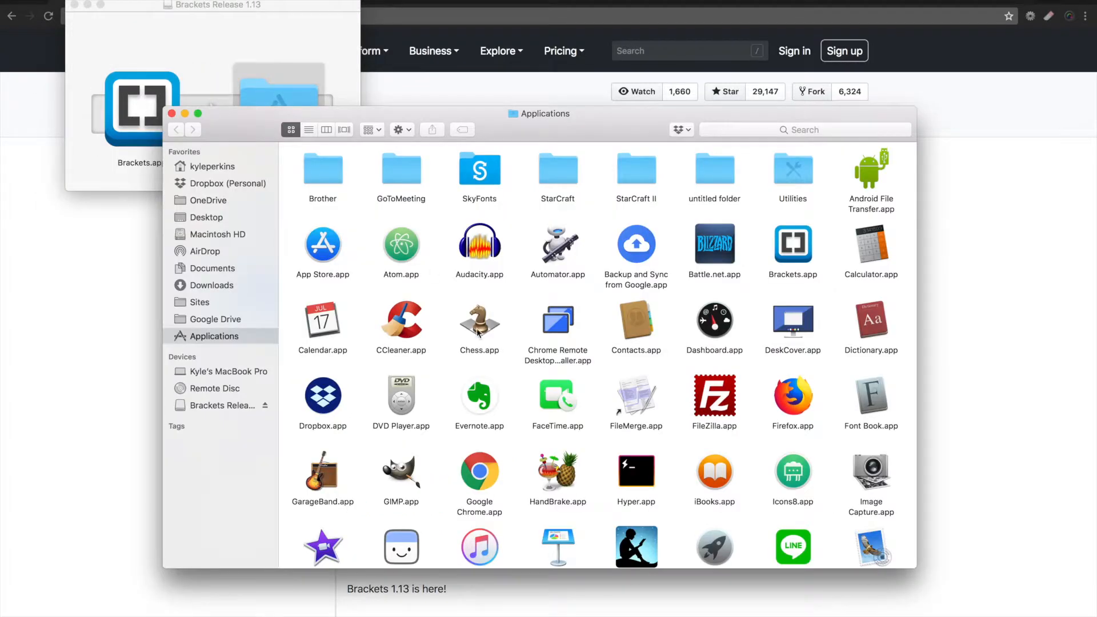
click(794, 251)
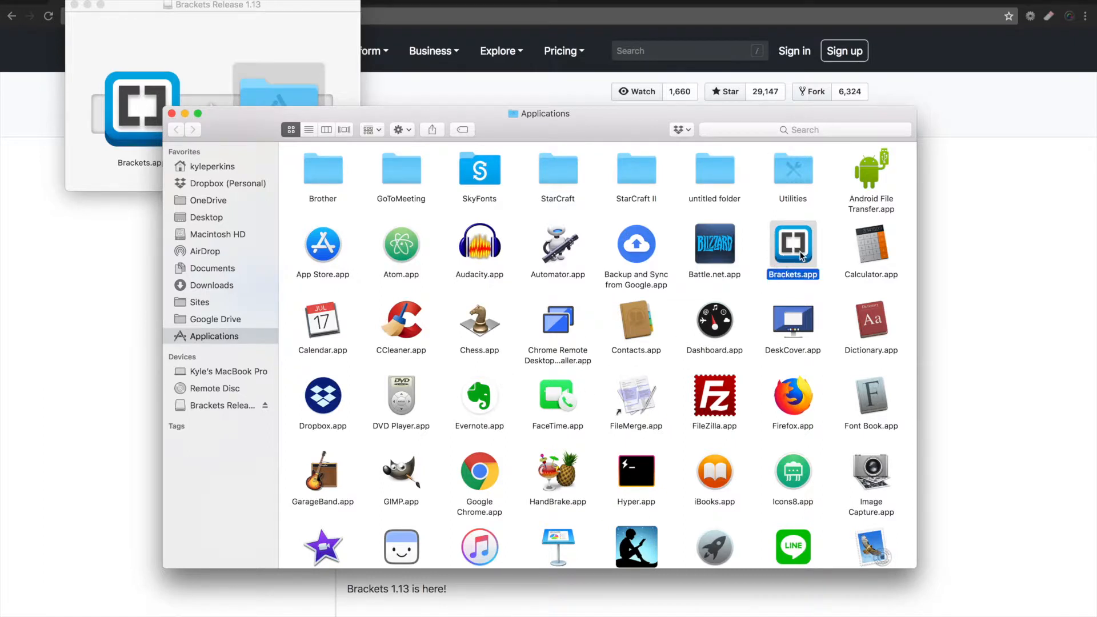
double_click(801, 256)
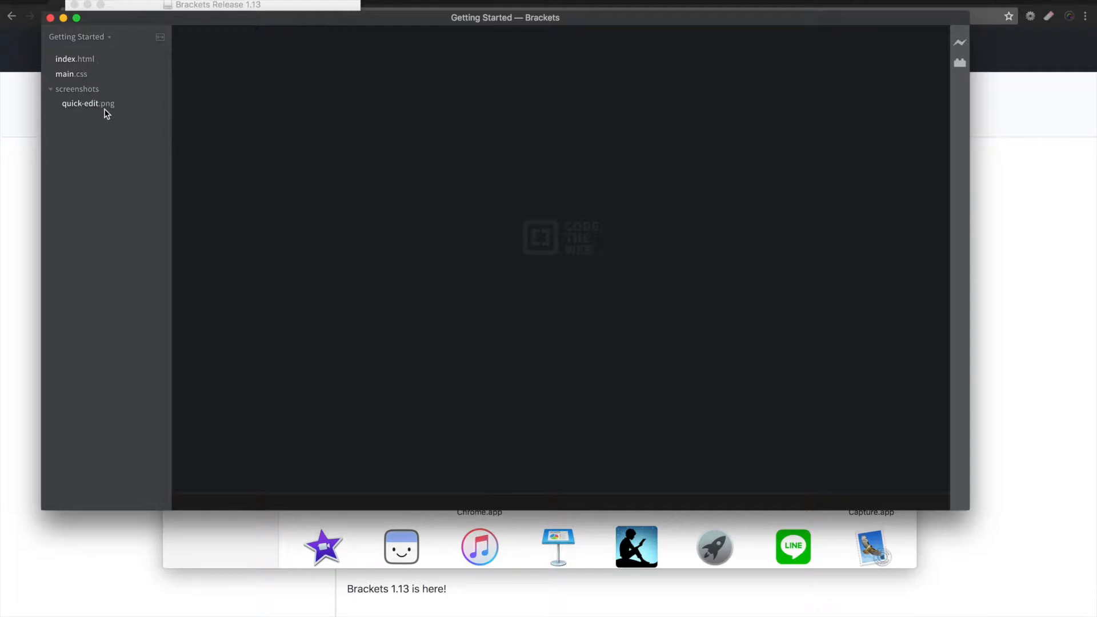
- Open index.html from the Getting Started project and scroll through its code
click(94, 60)
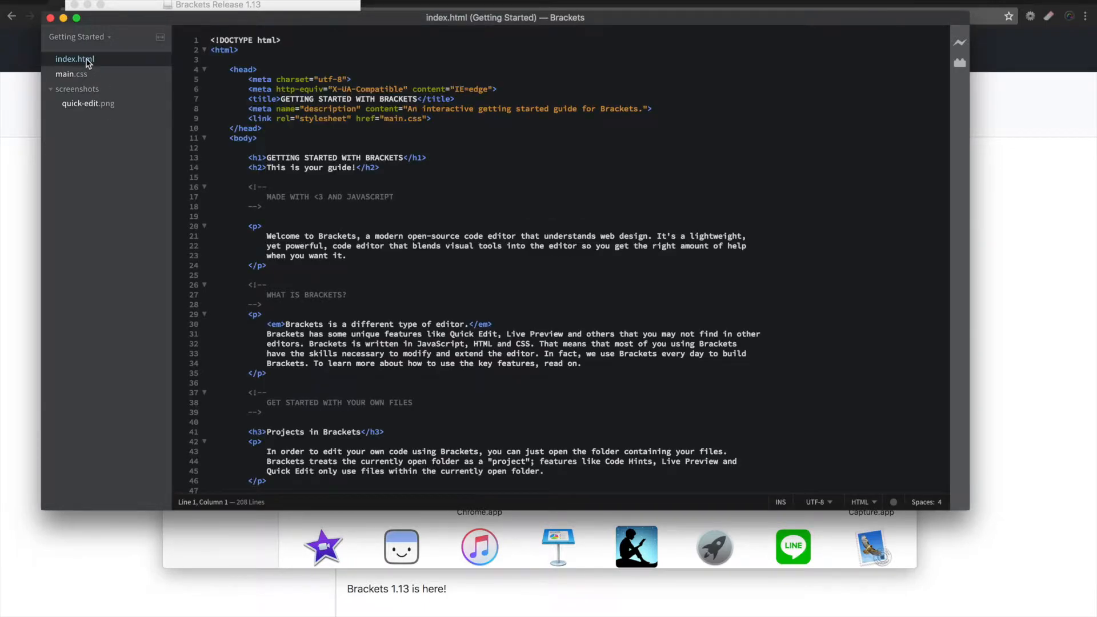
scroll(434, 277, down, 1)
scroll(434, 277, down, 10)
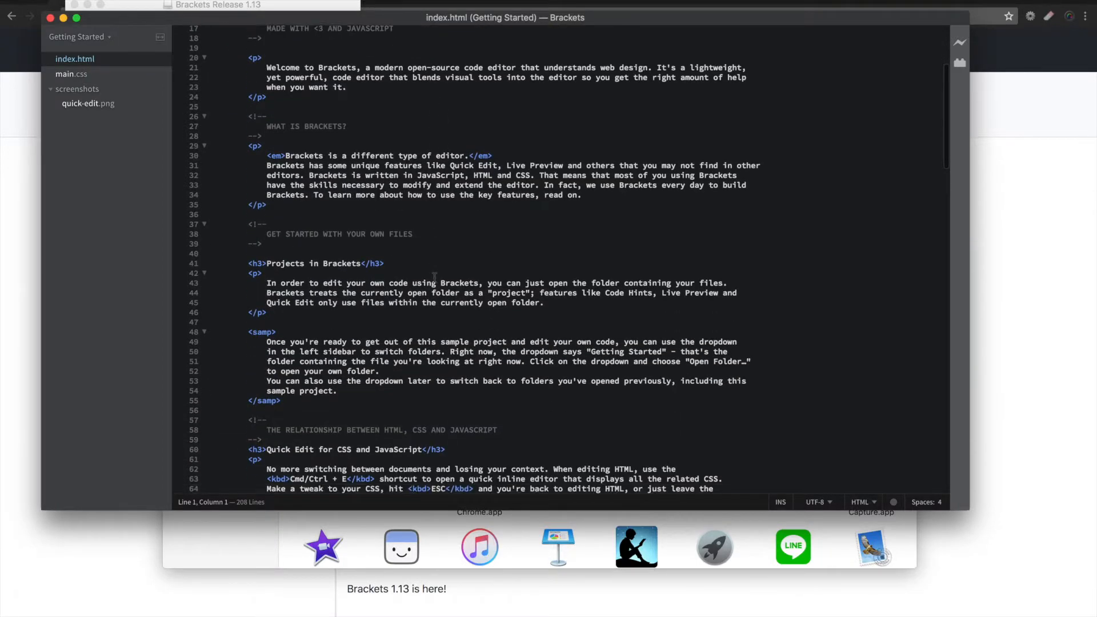
scroll(434, 277, up, 10)
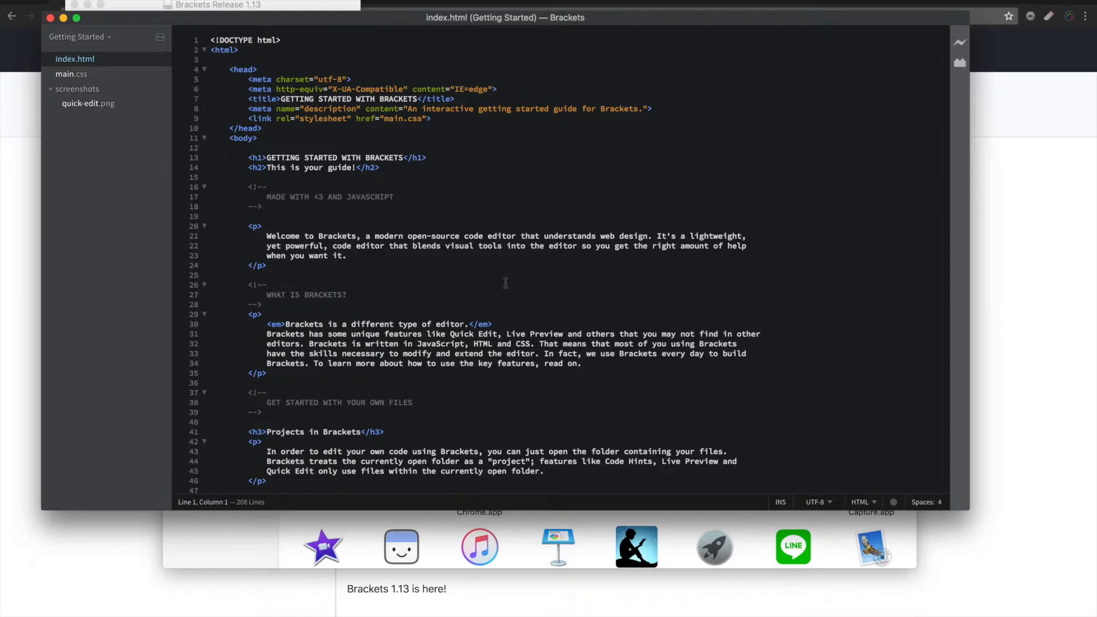
- Open the Extension Manager, search for indent, and install the Indent Guides extension
click(961, 66)
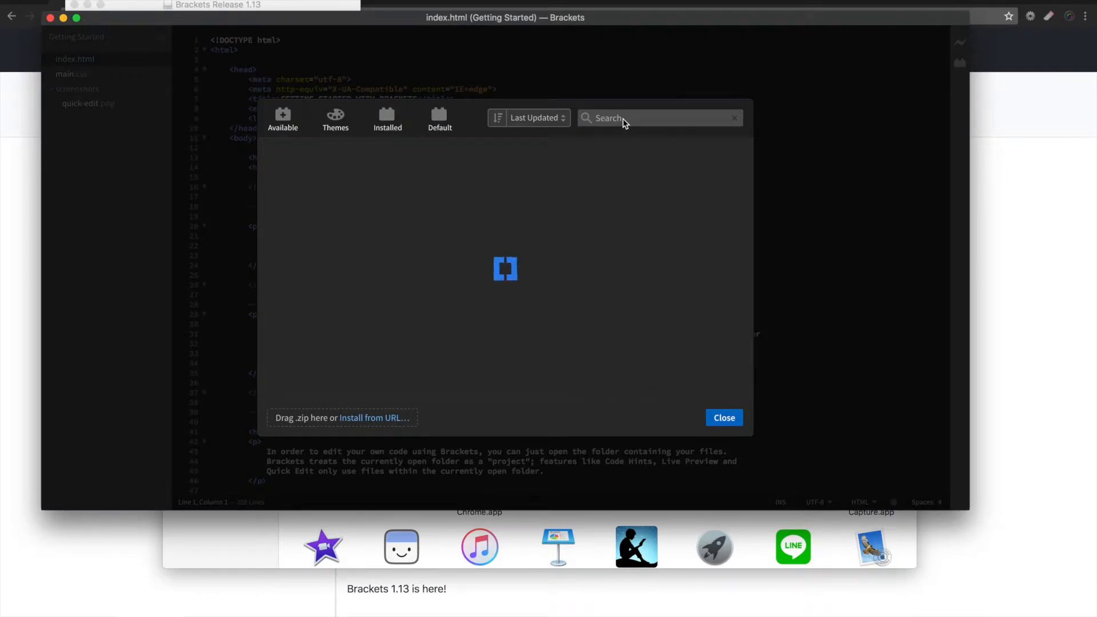
text(prefe)
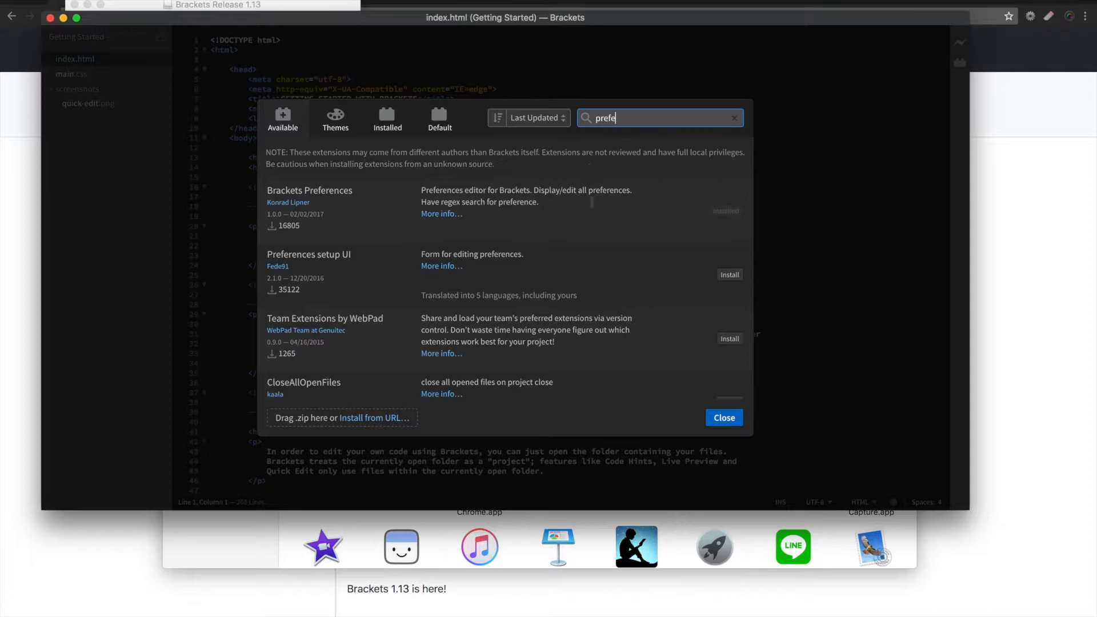
drag(618, 118, 590, 117)
text(indent)
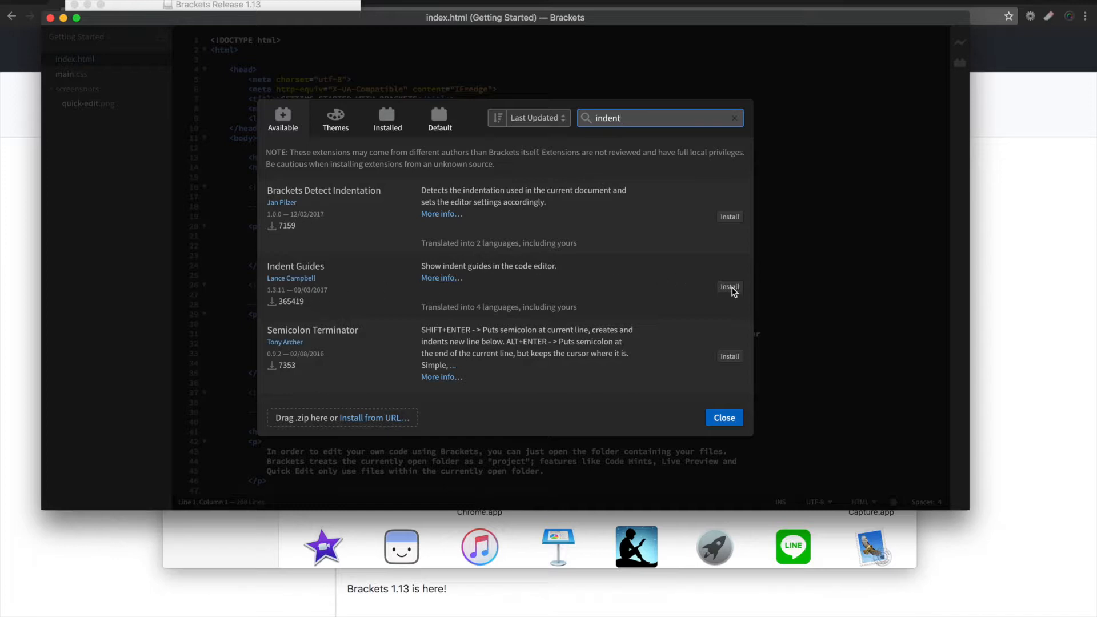
click(729, 286)
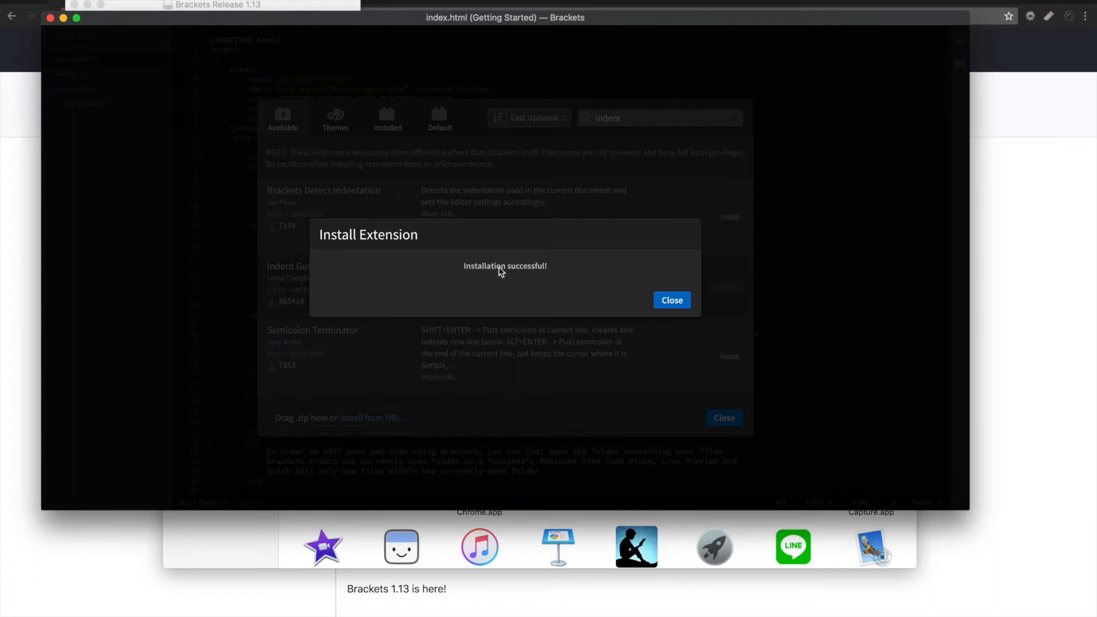
click(671, 300)
- Search the available extensions for beaut and install the Beautify extension
click(589, 119)
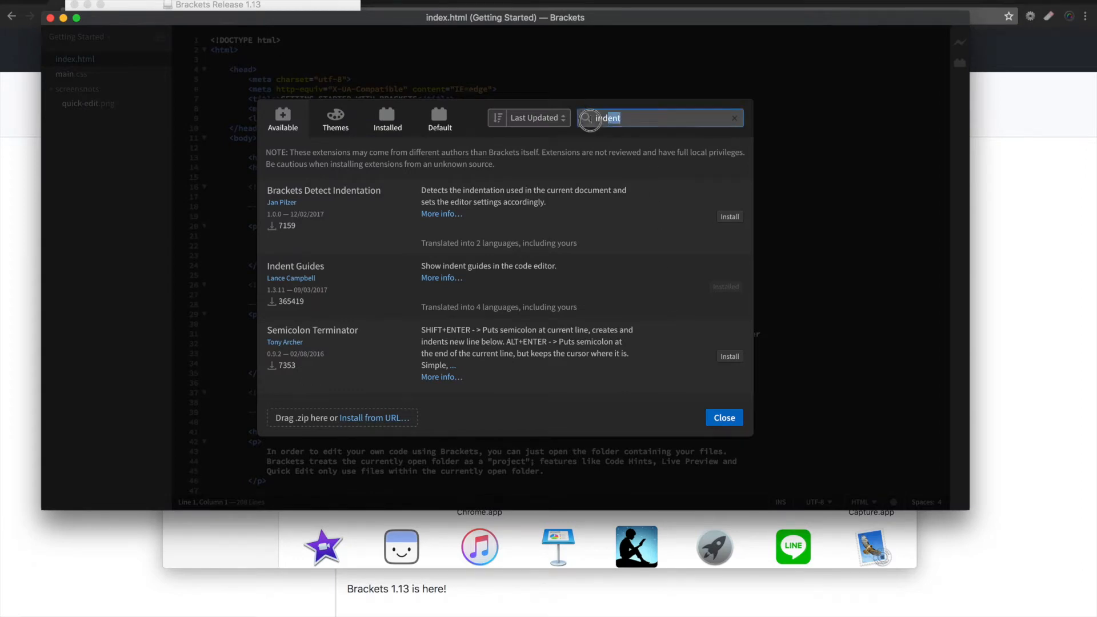
text(beaut)
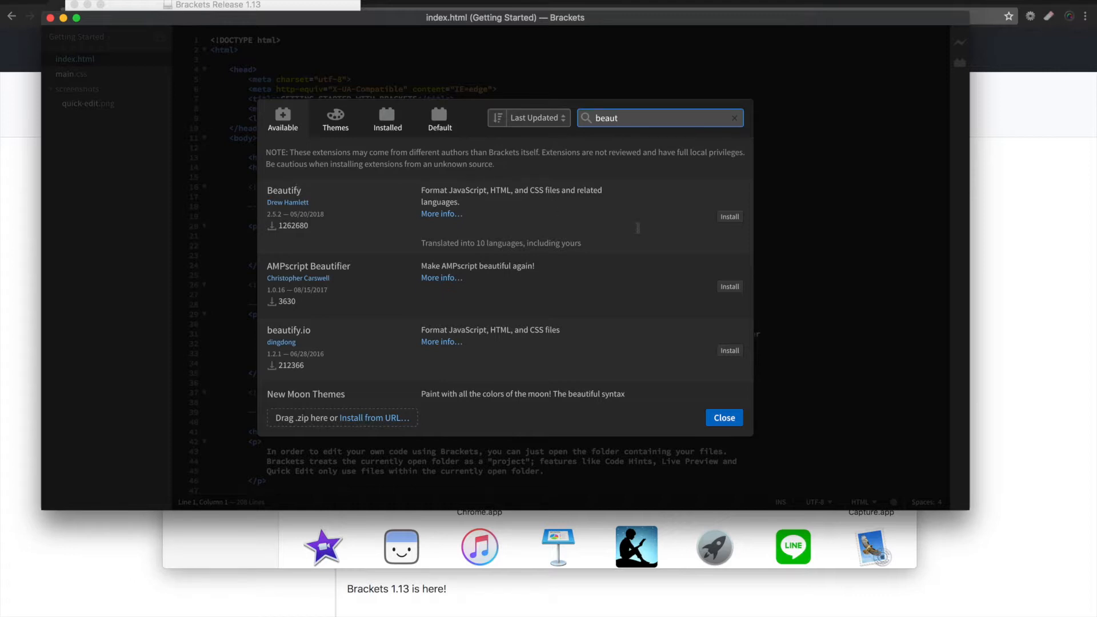
click(729, 217)
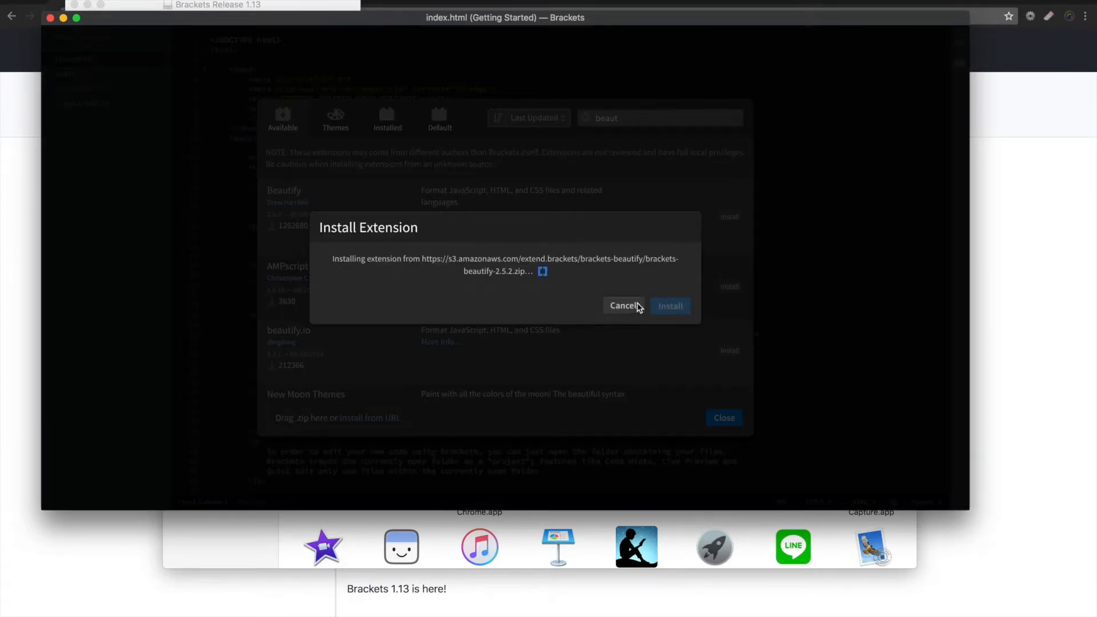
click(671, 304)
- Search the extensions for w3c and install the W3C Validation (by Umoxfo) extension
drag(626, 119, 560, 120)
text(w3c)
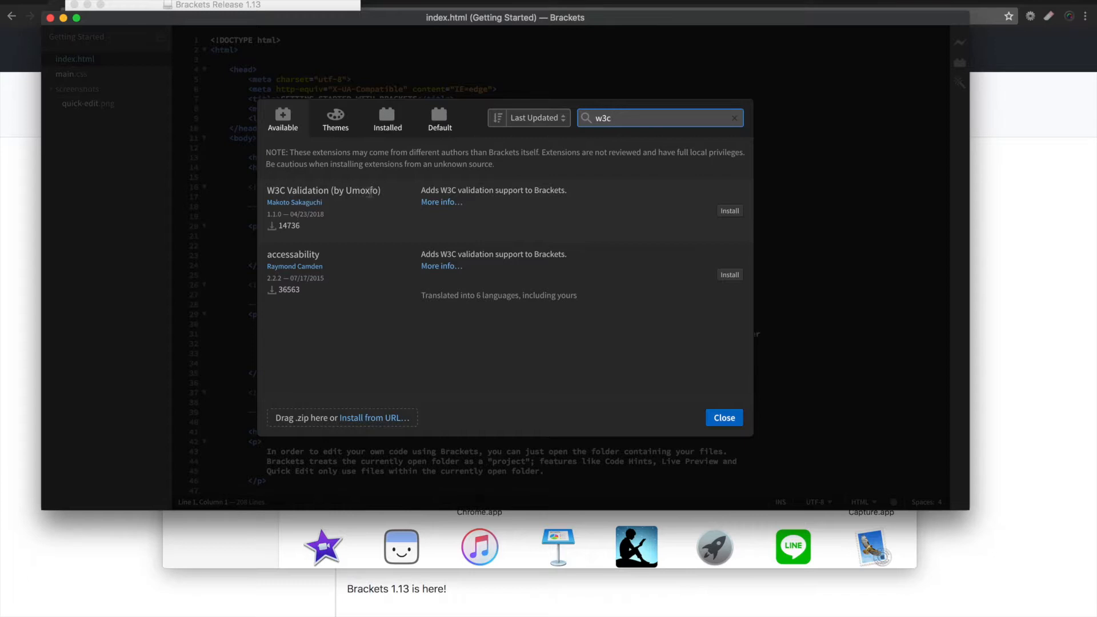
click(730, 211)
- Search for spell, install the Alice - Spell Checking extension, and close the Extension Manager
text(spell)
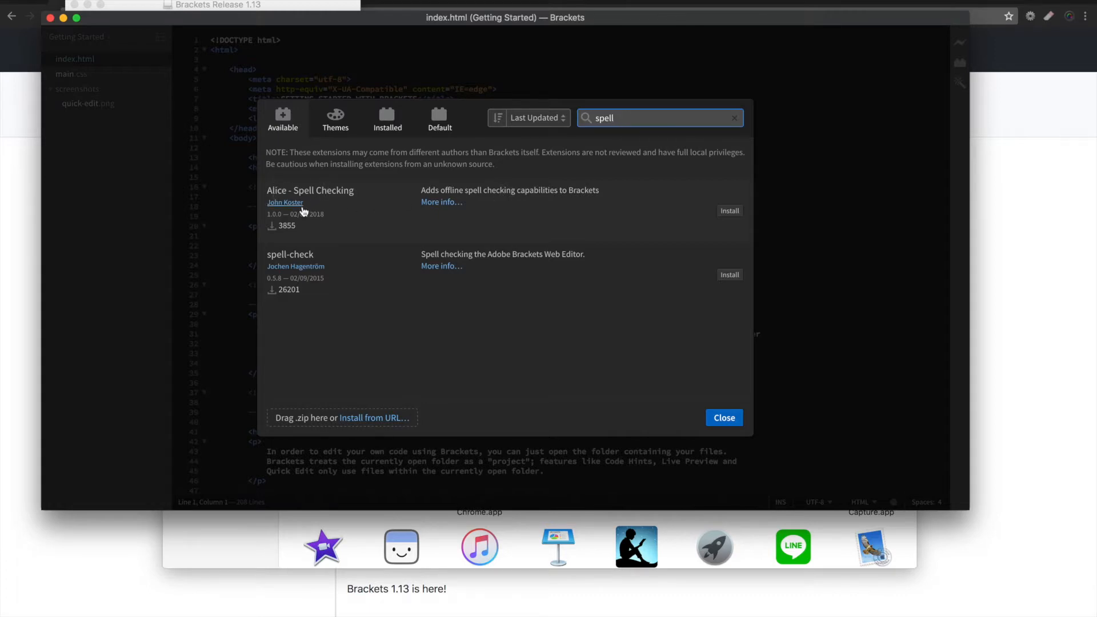
click(726, 213)
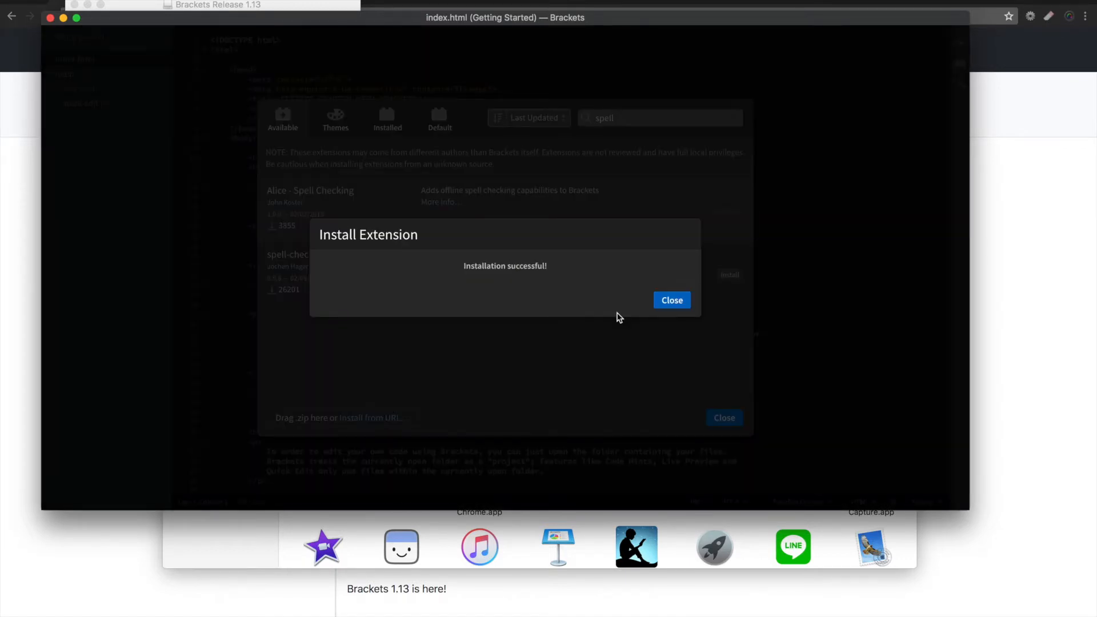
click(666, 301)
click(725, 418)
- Reload Brackets with the newly installed extensions
click(511, 247)
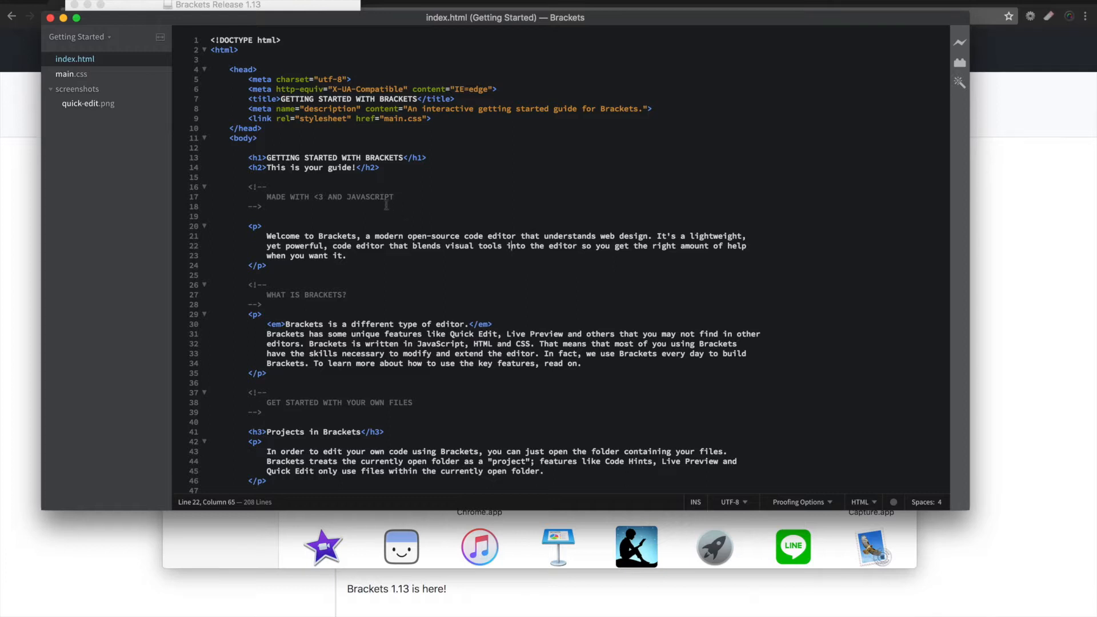
key(super+r)
click(355, 194)
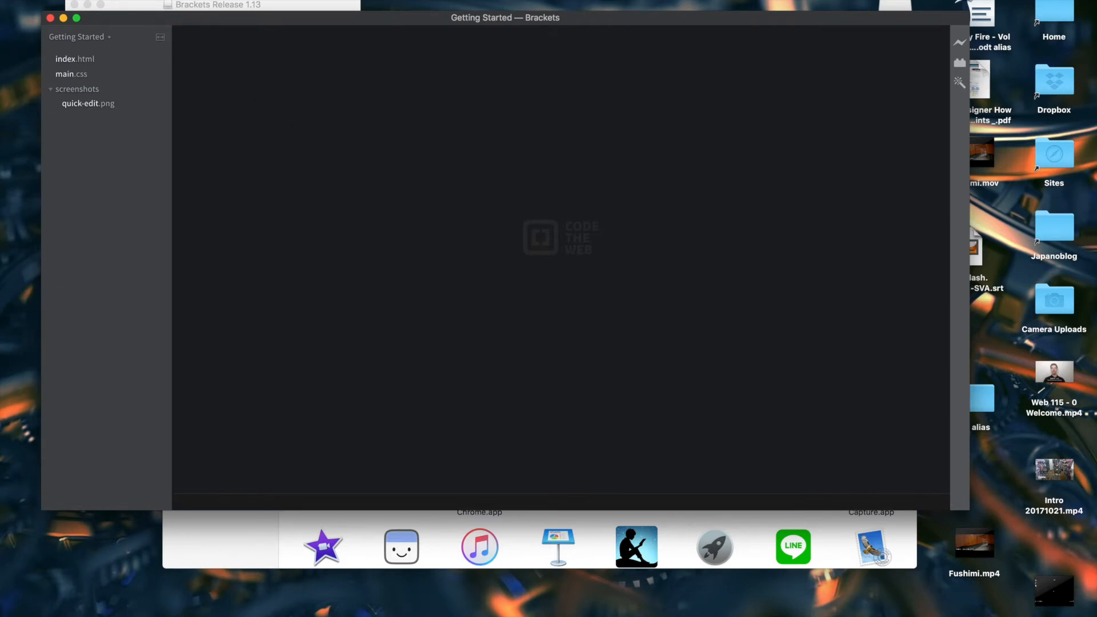
- Open the editor Preferences and turn off automatically closing brackets, braces and parentheses
click(80, 1)
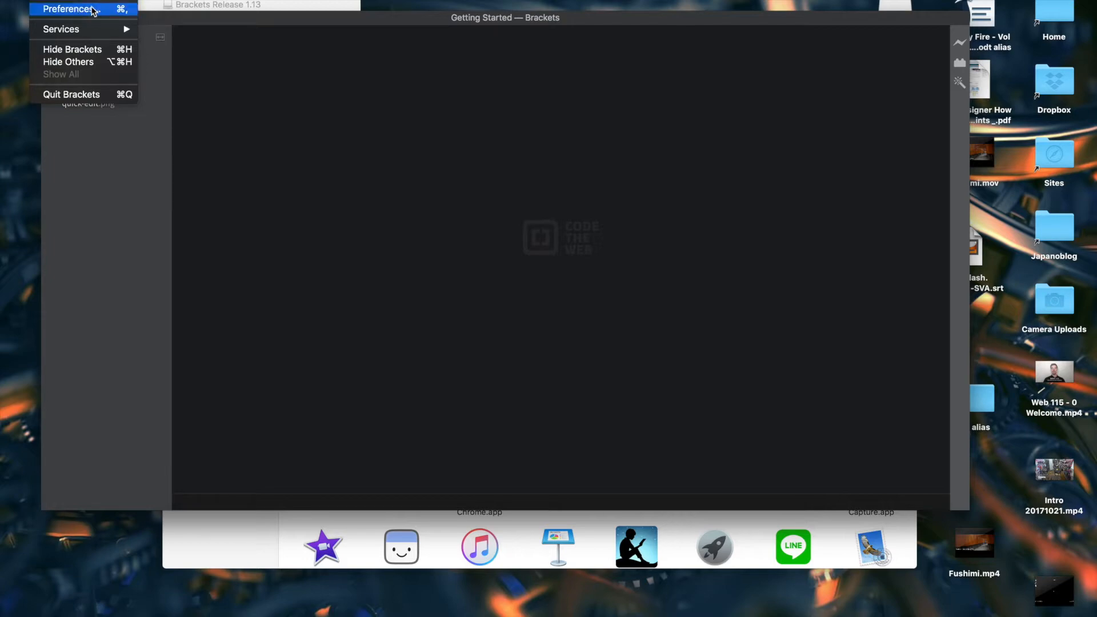
mouse_move(180, 1)
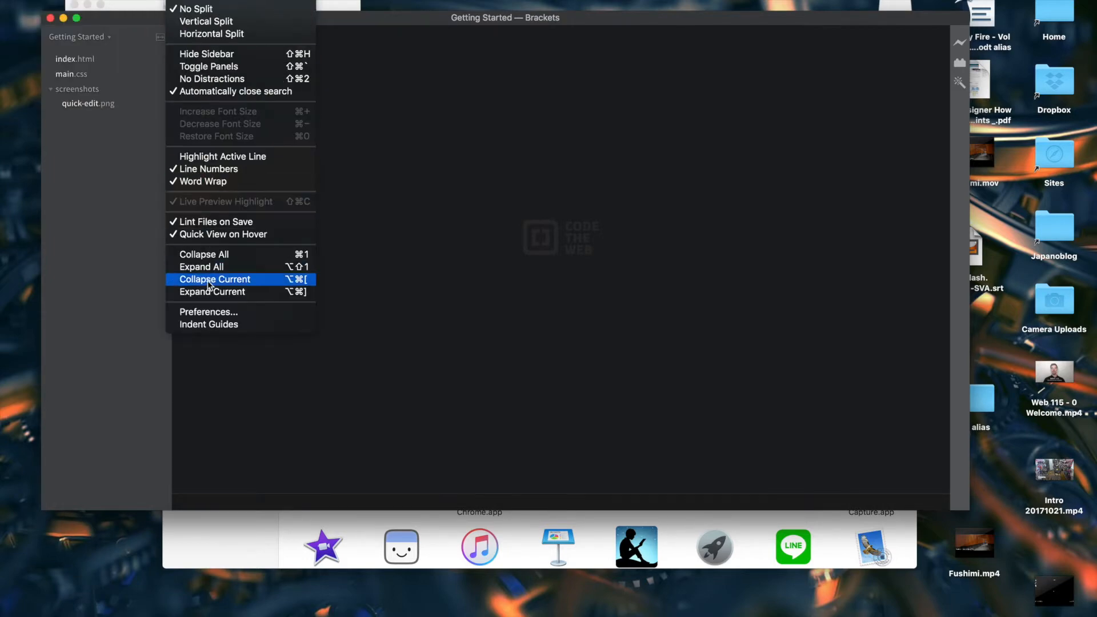
click(210, 313)
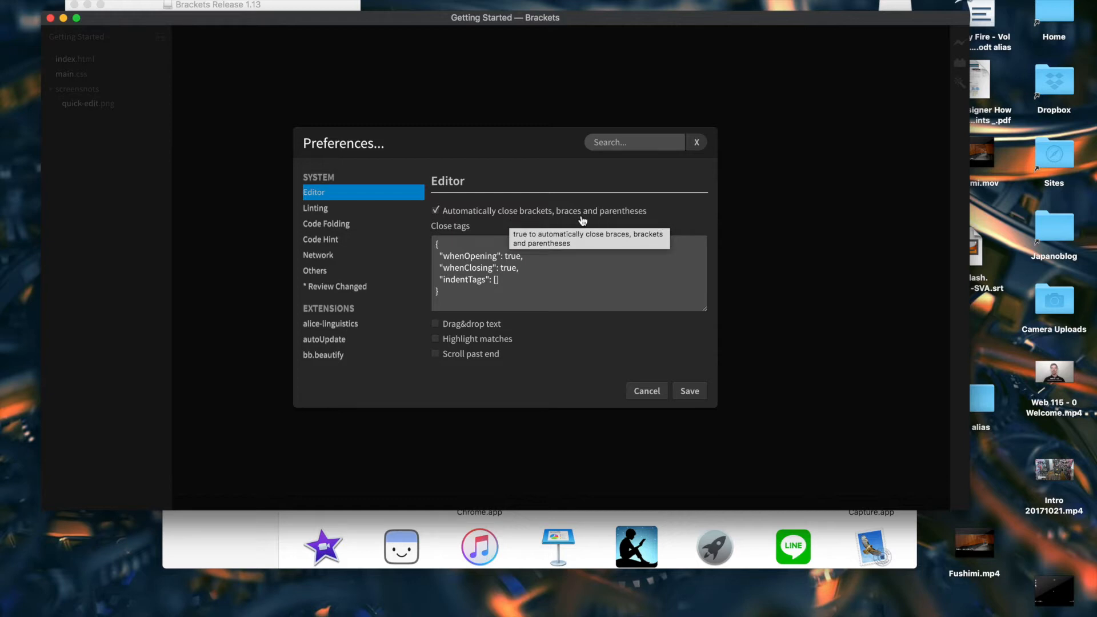
click(435, 211)
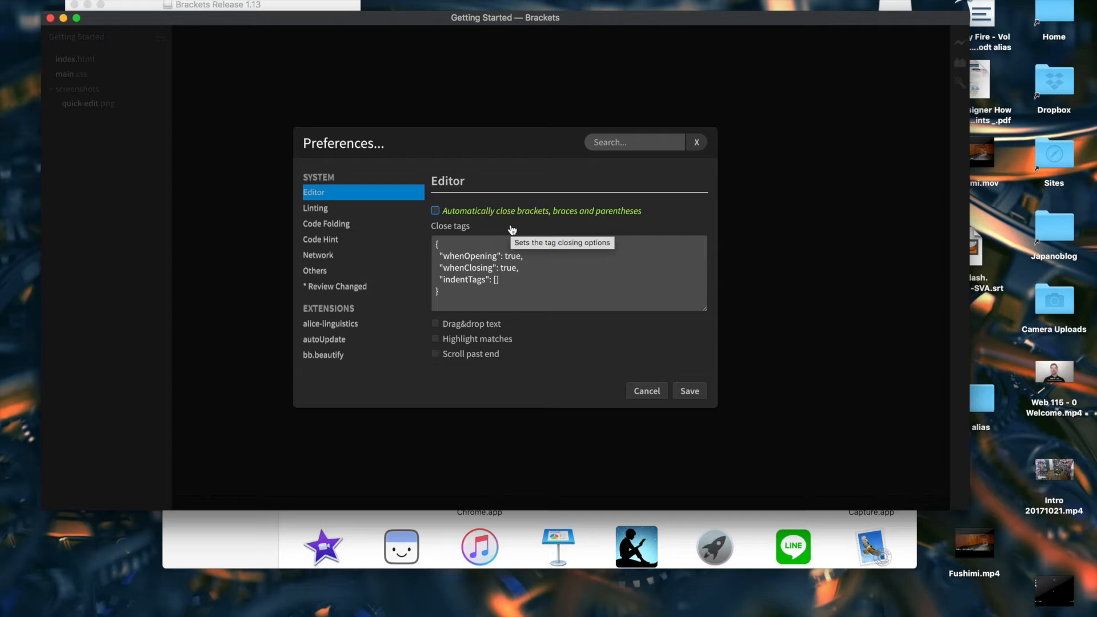
- Set the Close tags whenOpening value to false, enable Drag&drop text, and save the preferences
click(512, 254)
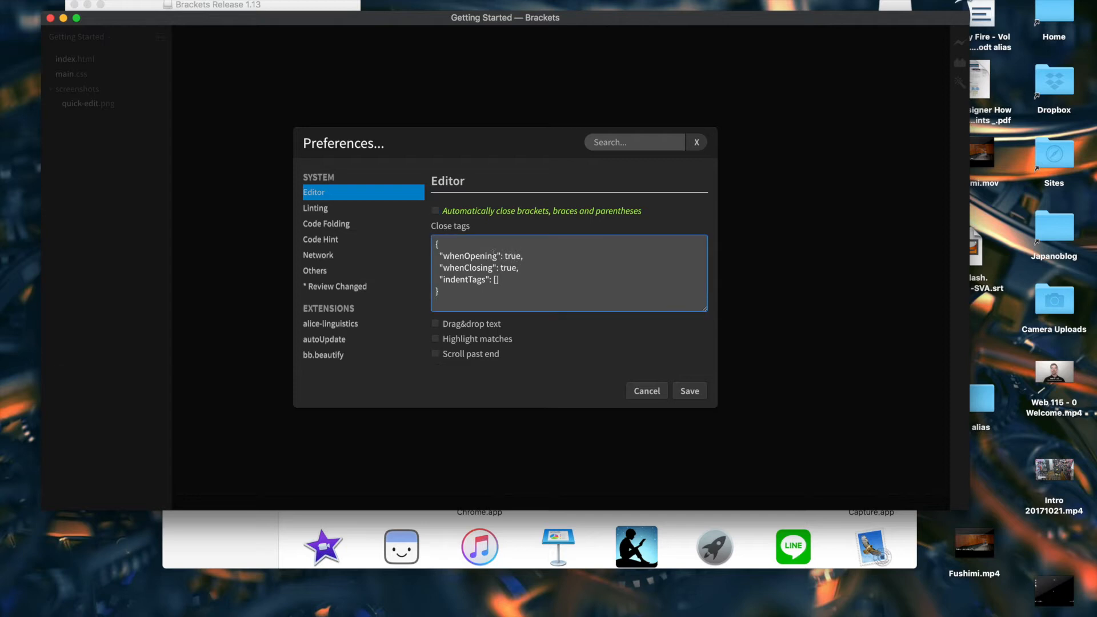
double_click(510, 255)
text(false)
click(523, 256)
click(437, 325)
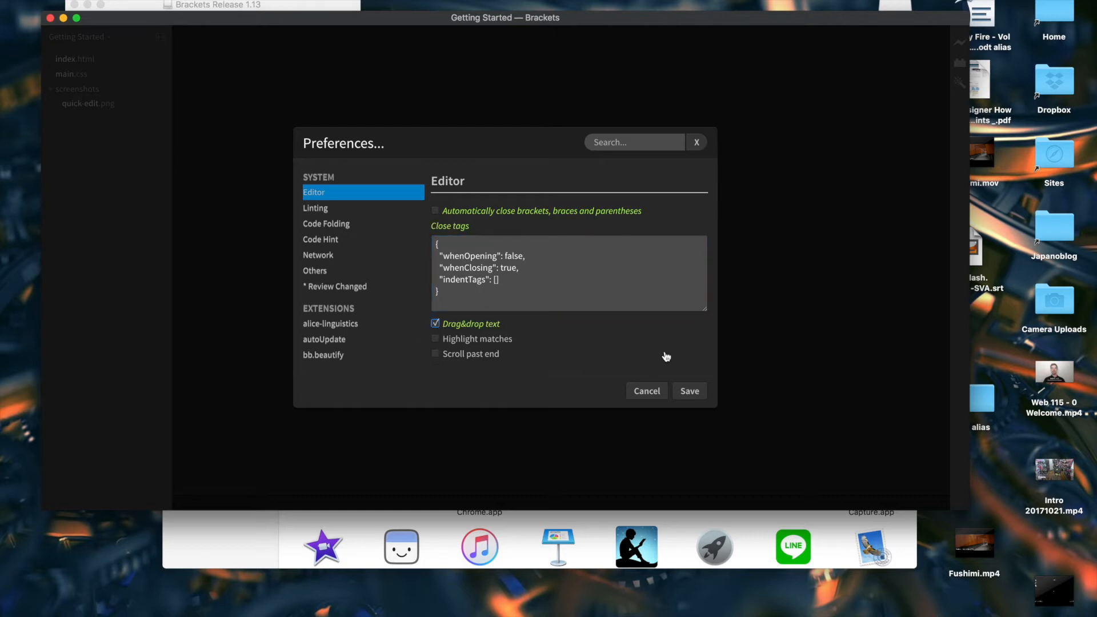
click(691, 391)
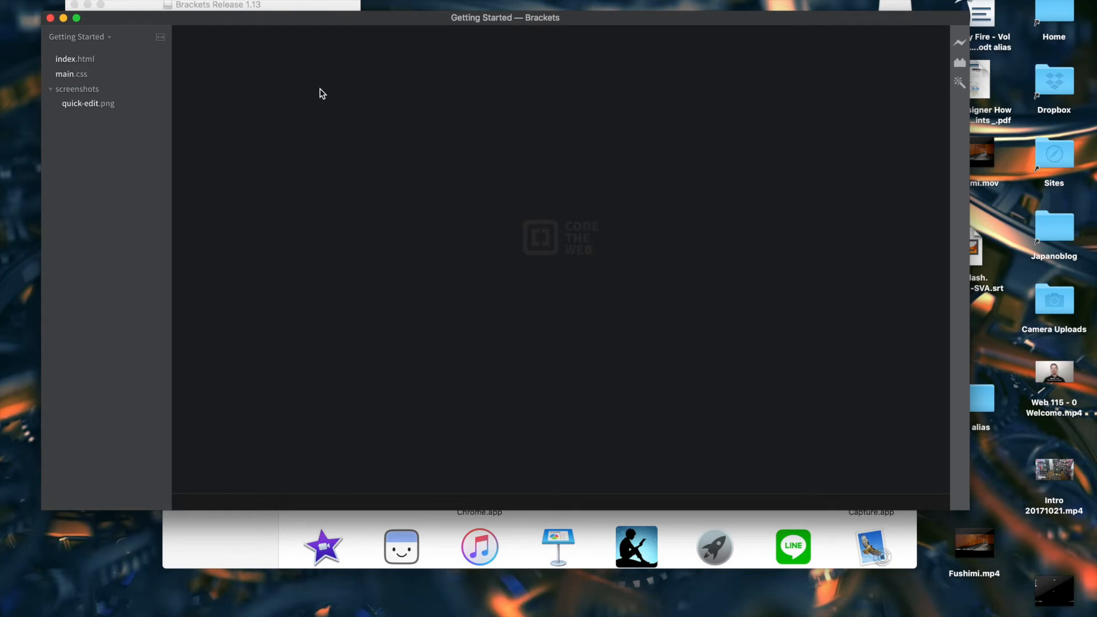
- Turn on Indent Guides and reopen index.html in the editor
click(179, 1)
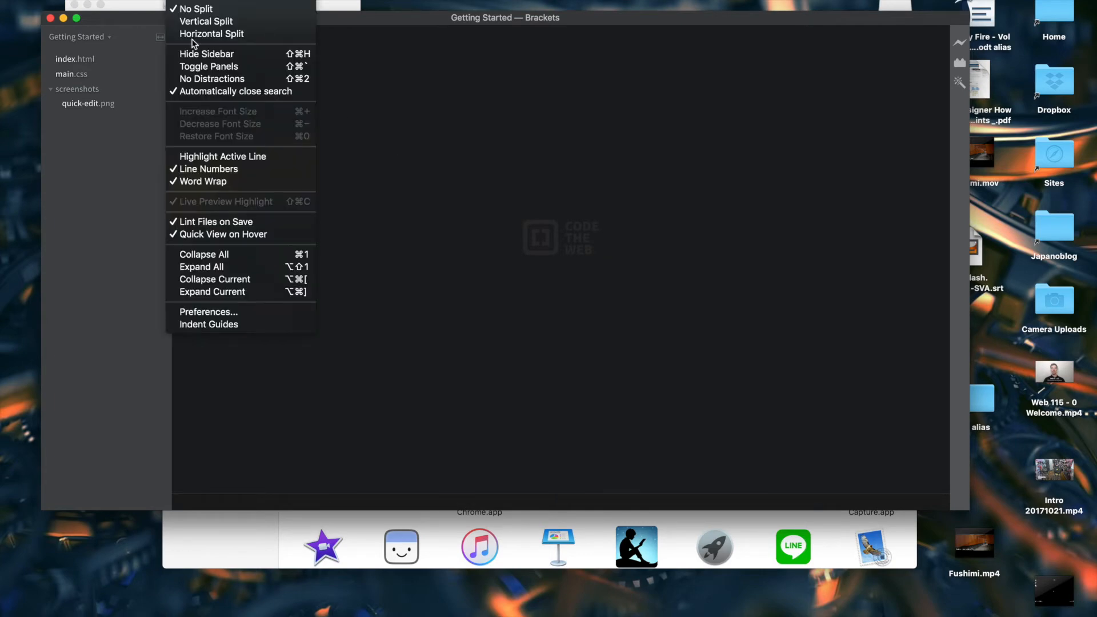
click(254, 324)
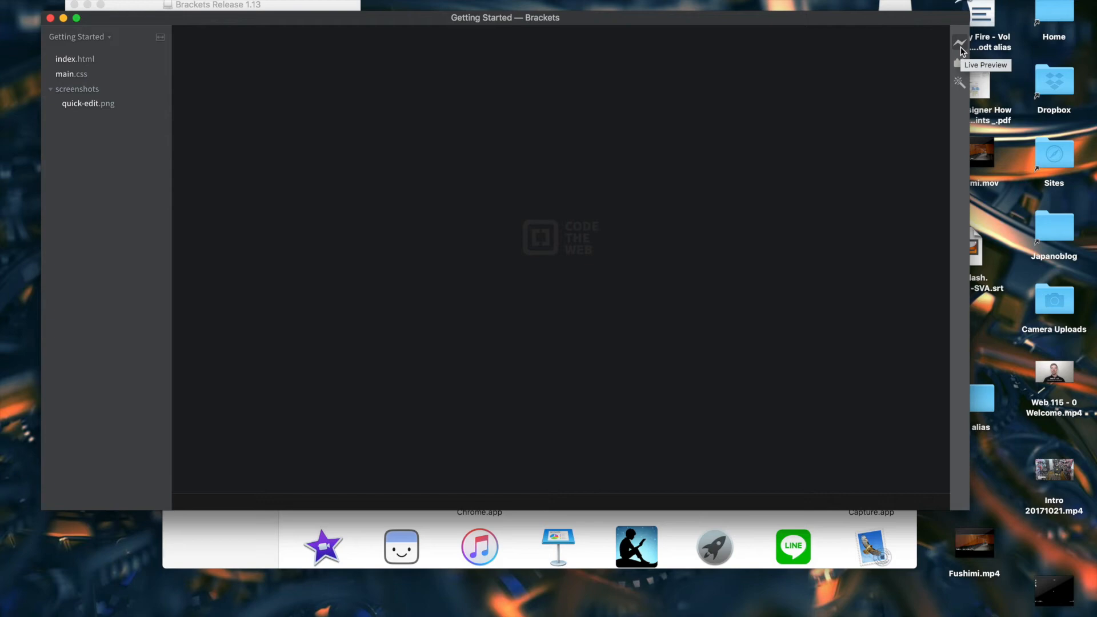
click(94, 60)
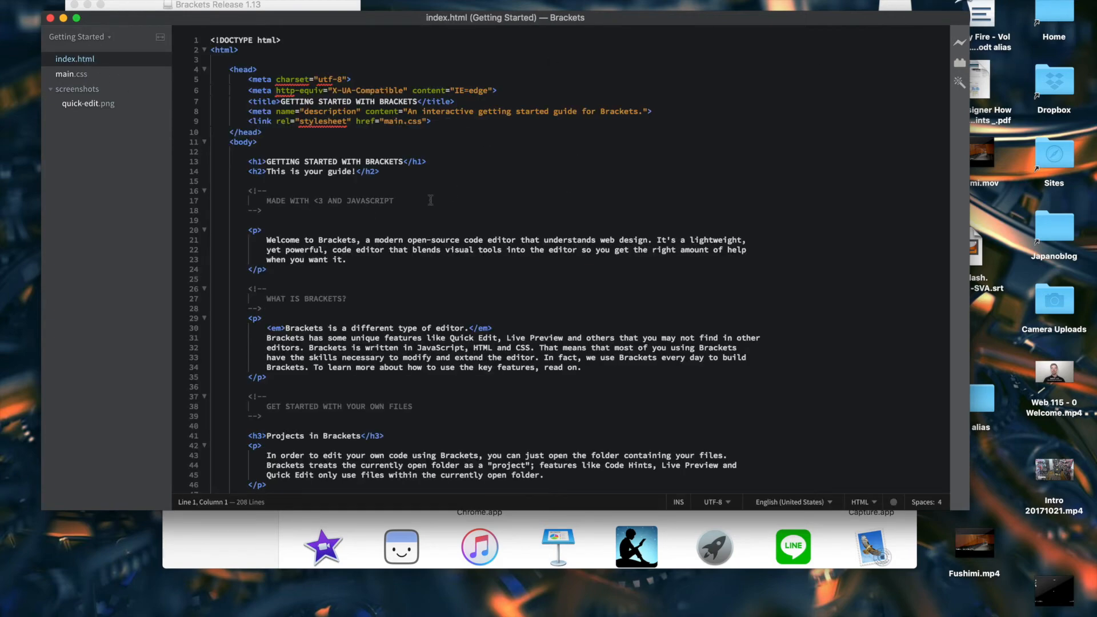
click(650, 208)
- Launch Live Preview of index.html in the browser
click(959, 44)
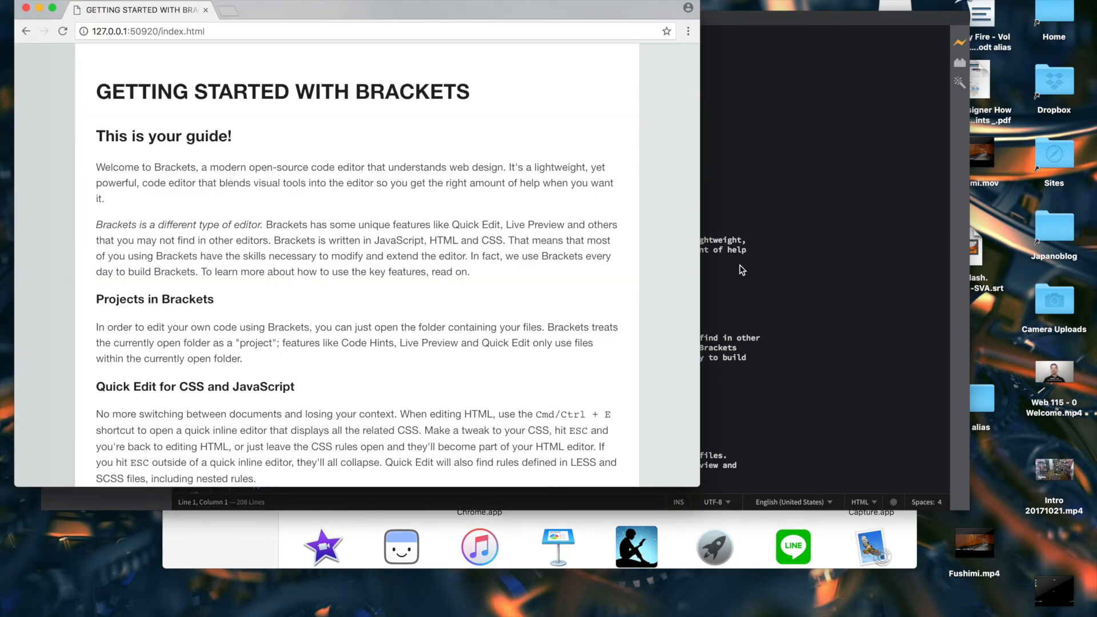
click(765, 239)
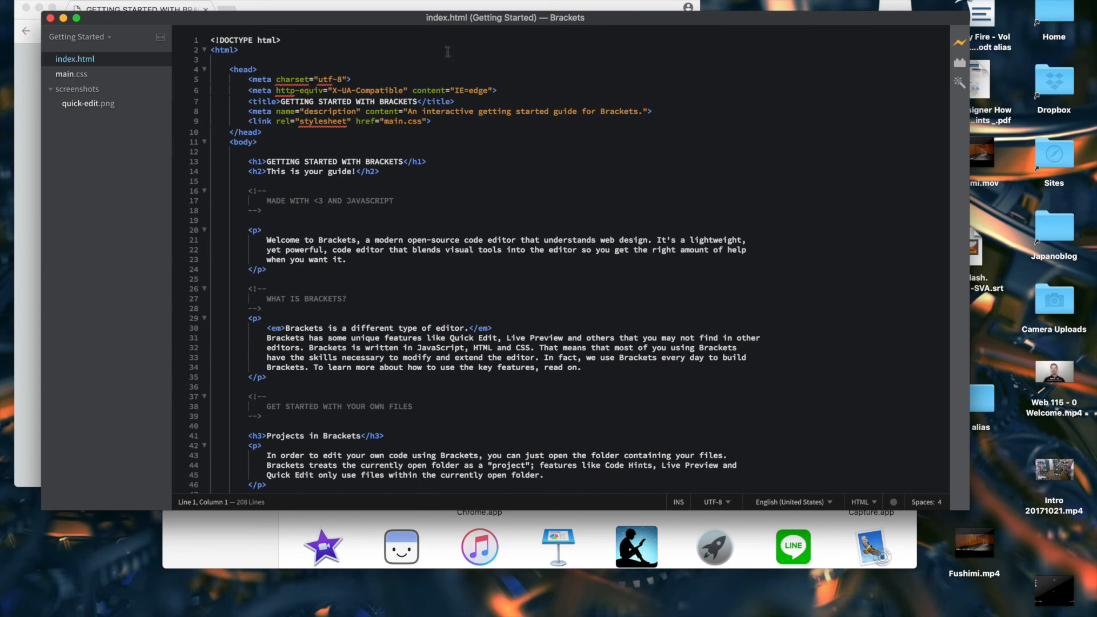
- Stop Live Preview and close the browser preview window
drag(409, 18, 450, 115)
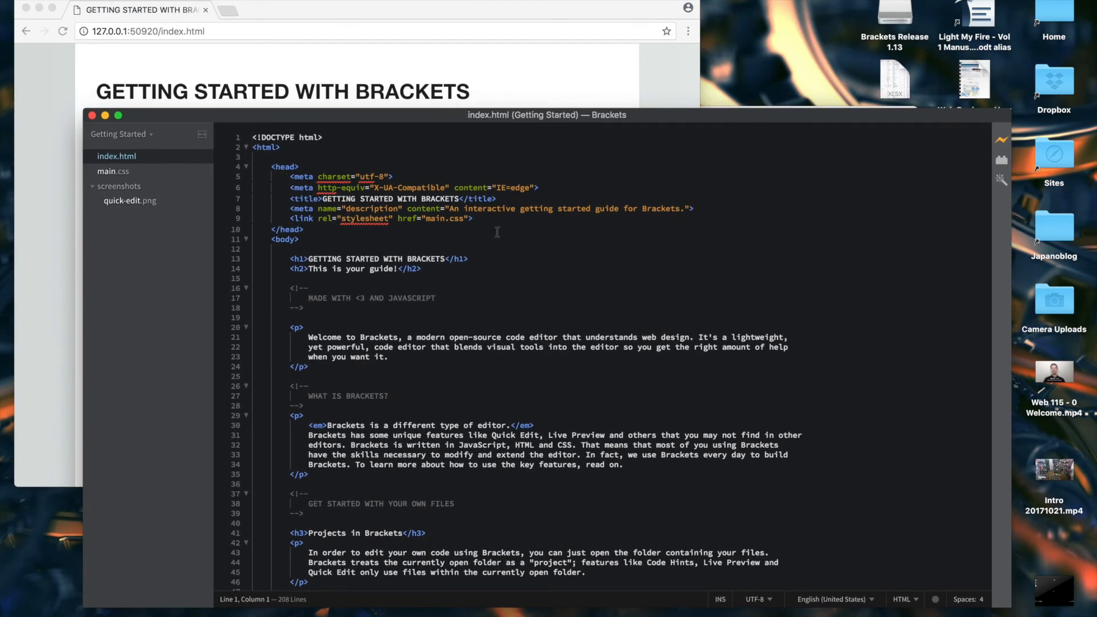
click(1002, 142)
click(24, 8)
drag(345, 115, 320, 49)
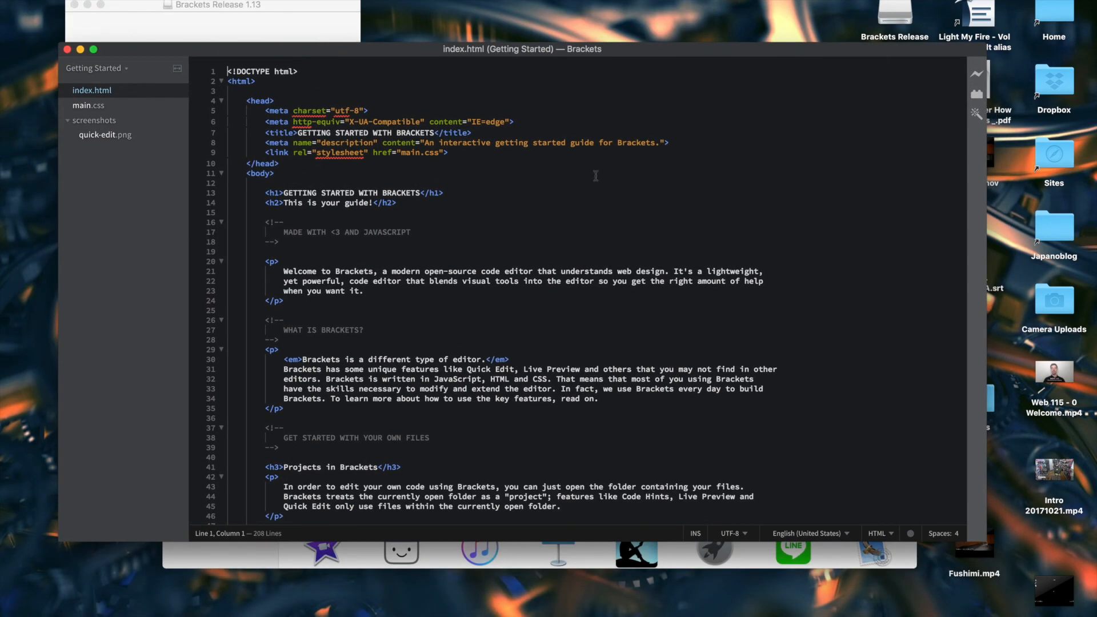